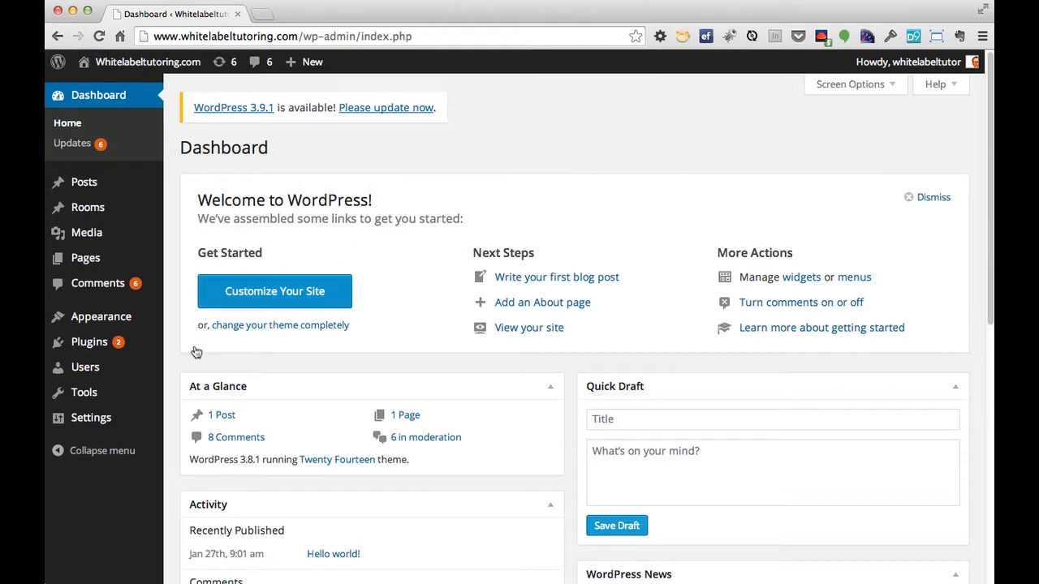
Go to the Users list and start adding a new user.
click(102, 371)
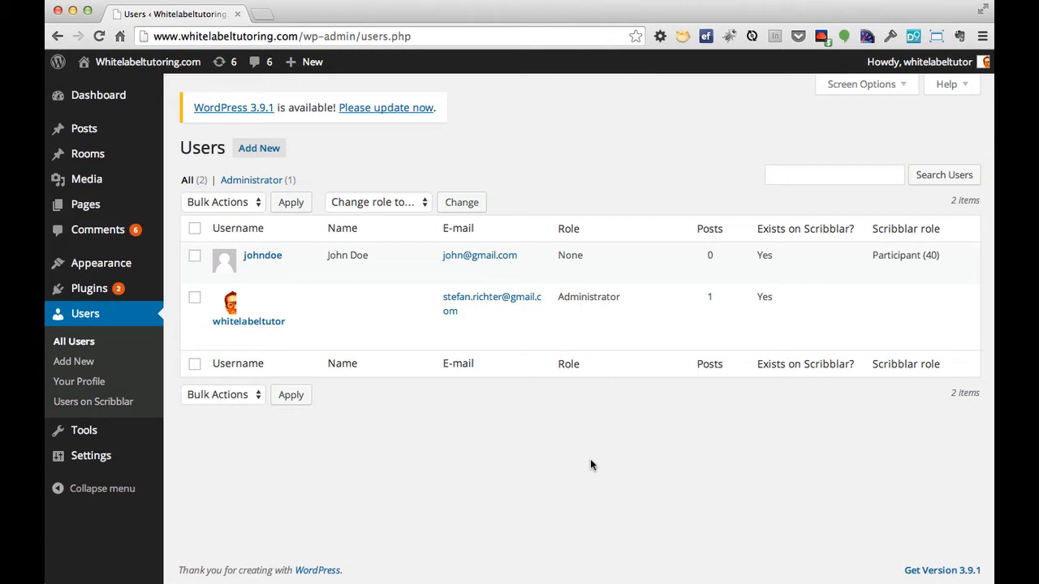
click(274, 151)
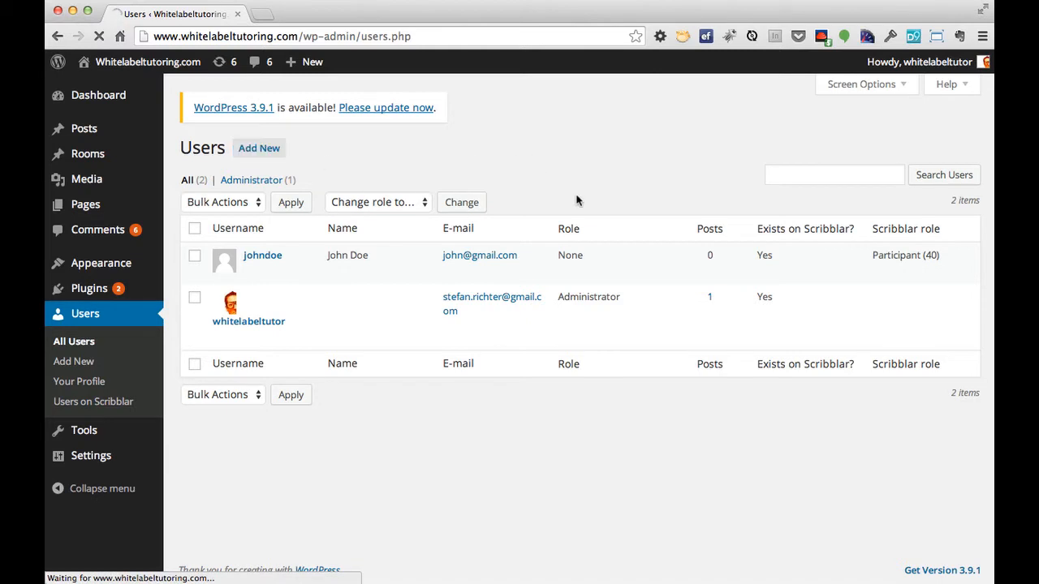
Enter Student1 as the username and fill in the new user's e-mail address.
click(434, 212)
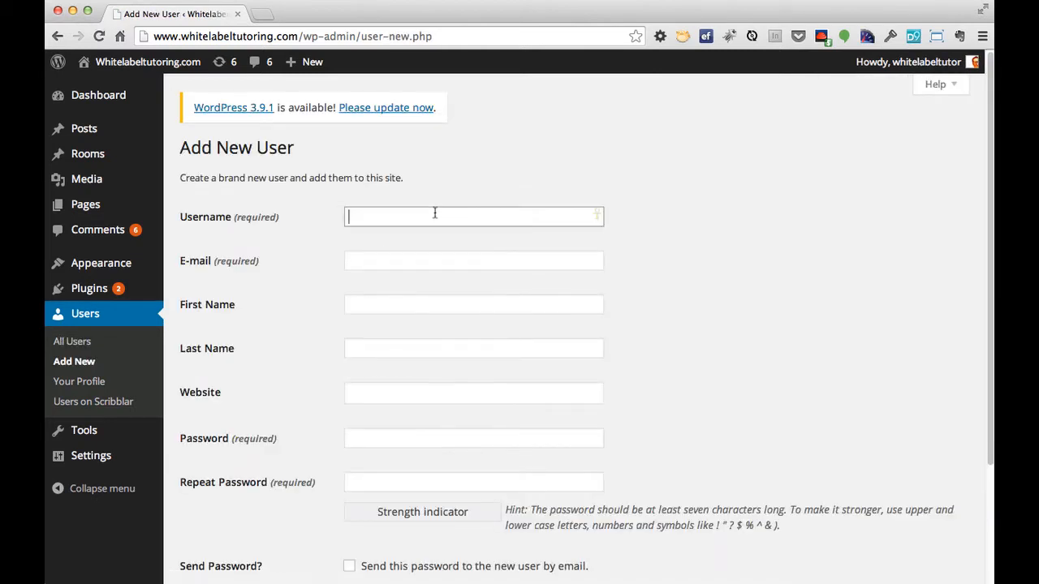
text(Stu)
key(Down)
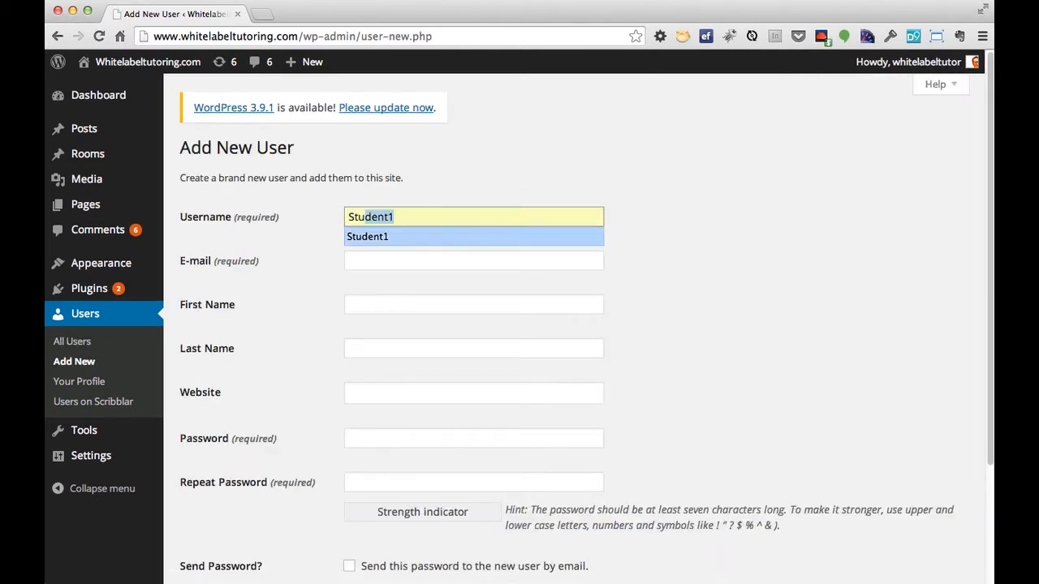
key(Return)
key(Tab)
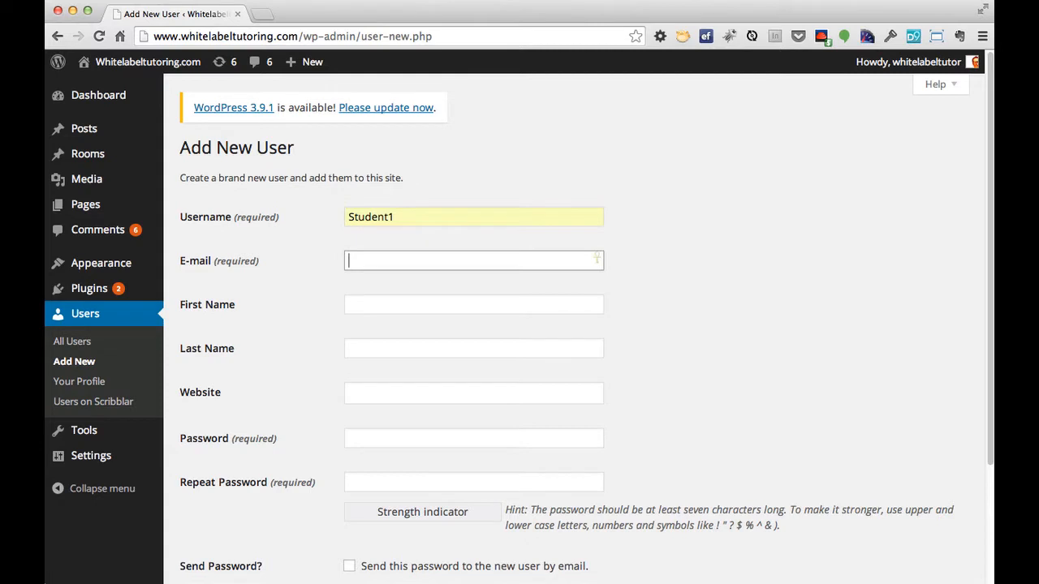
text(asd@asd.com)
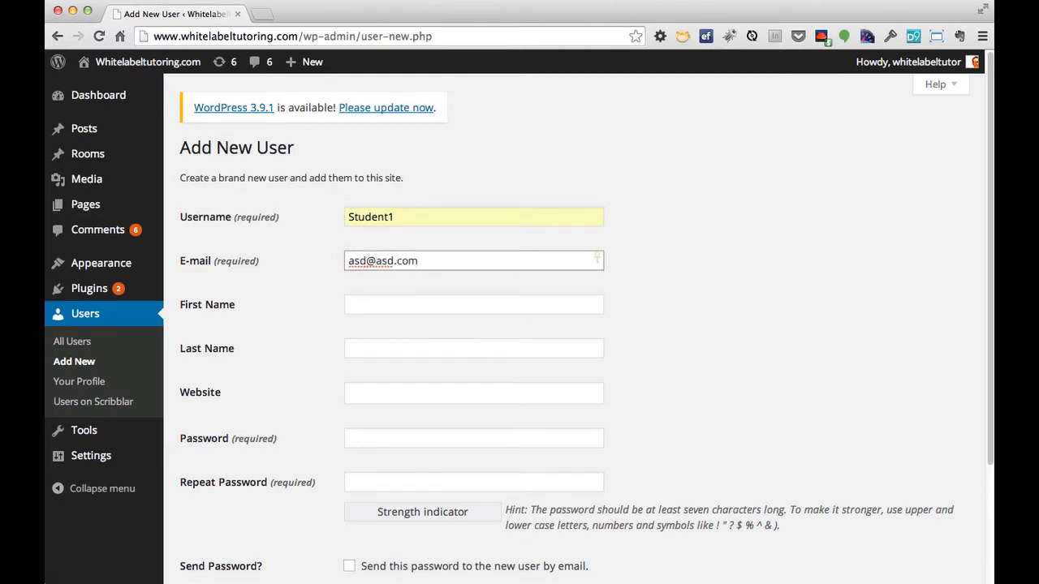
Type the password in both password fields and keep the Subscriber role.
click(371, 438)
text(asdf)
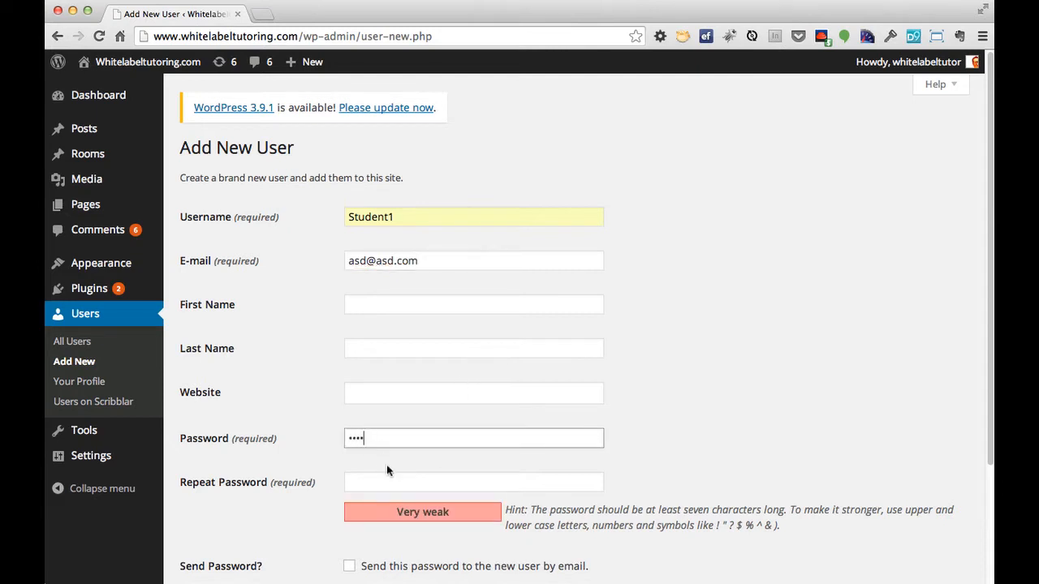
click(387, 482)
text(asdf)
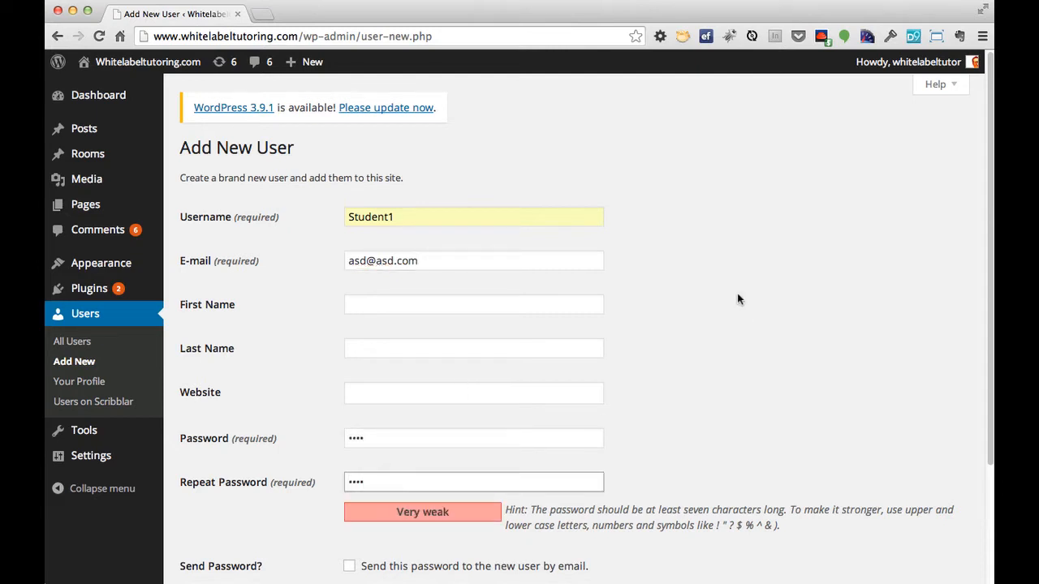
scroll(737, 295, down, 4)
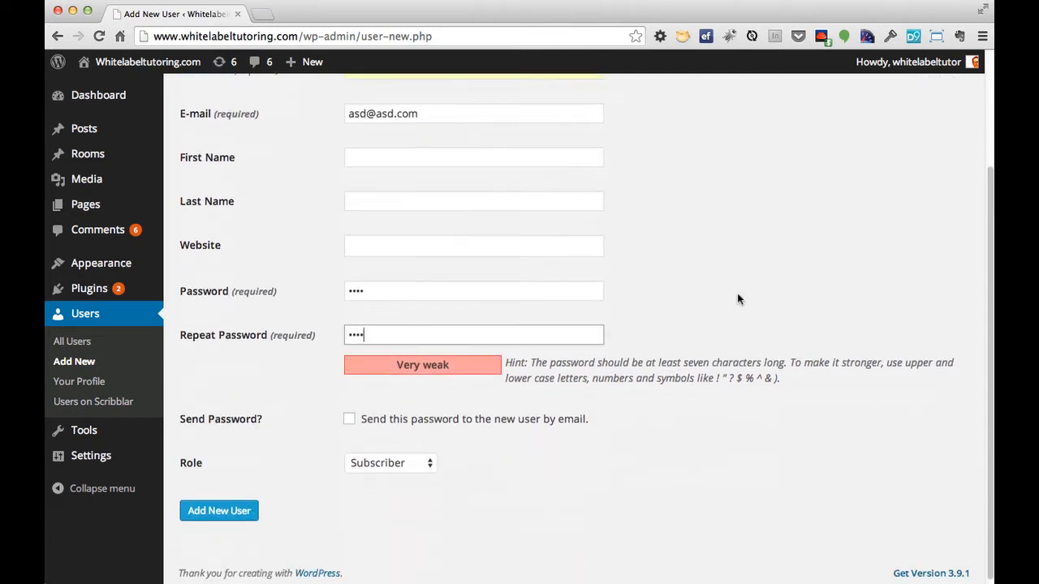
click(406, 459)
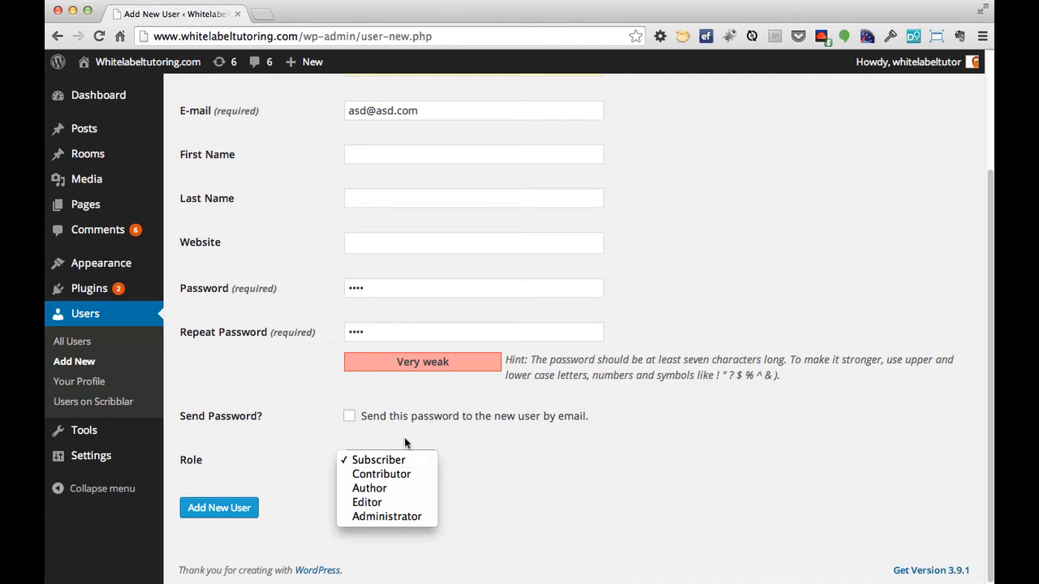
click(536, 456)
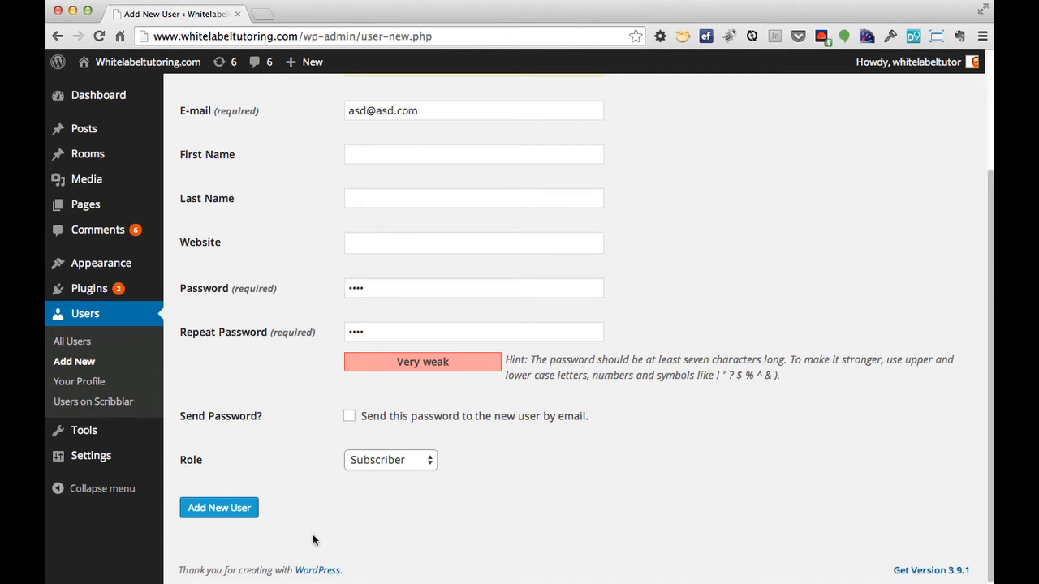
Create Student1, decline the password manager's save prompt, and choose Copy to Scribblar for Student1.
click(240, 517)
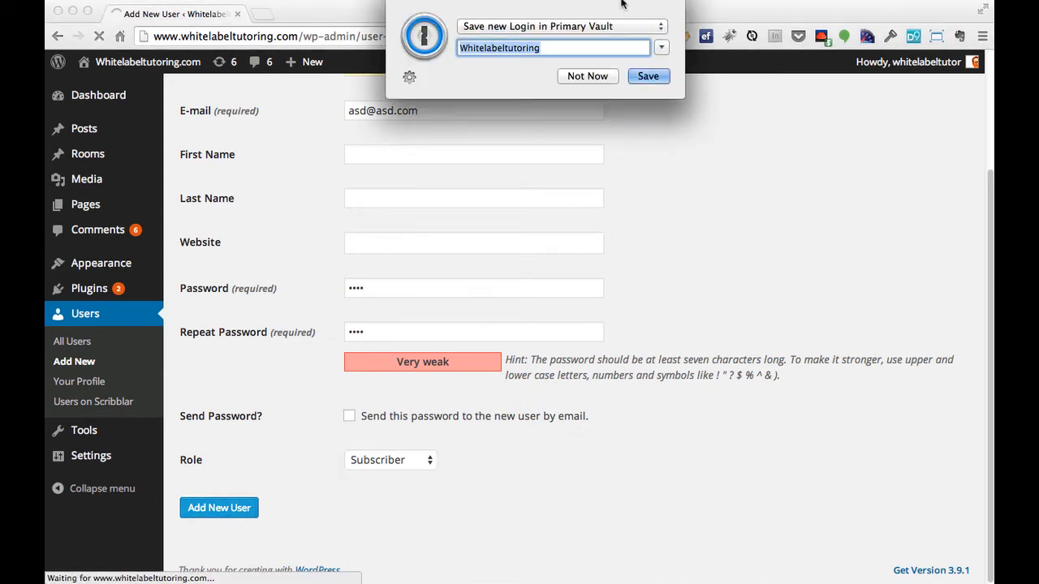
click(588, 76)
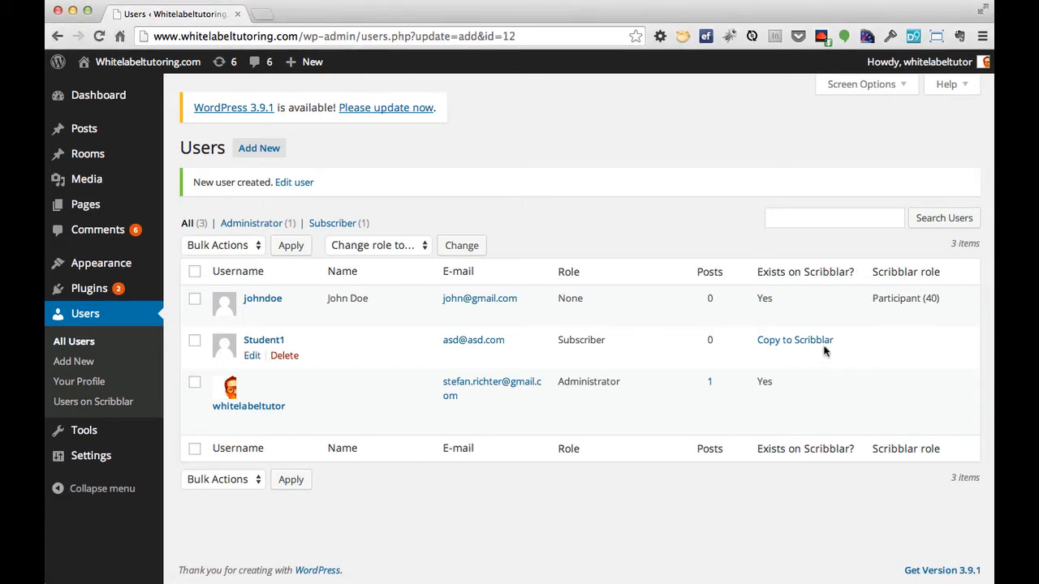
click(795, 341)
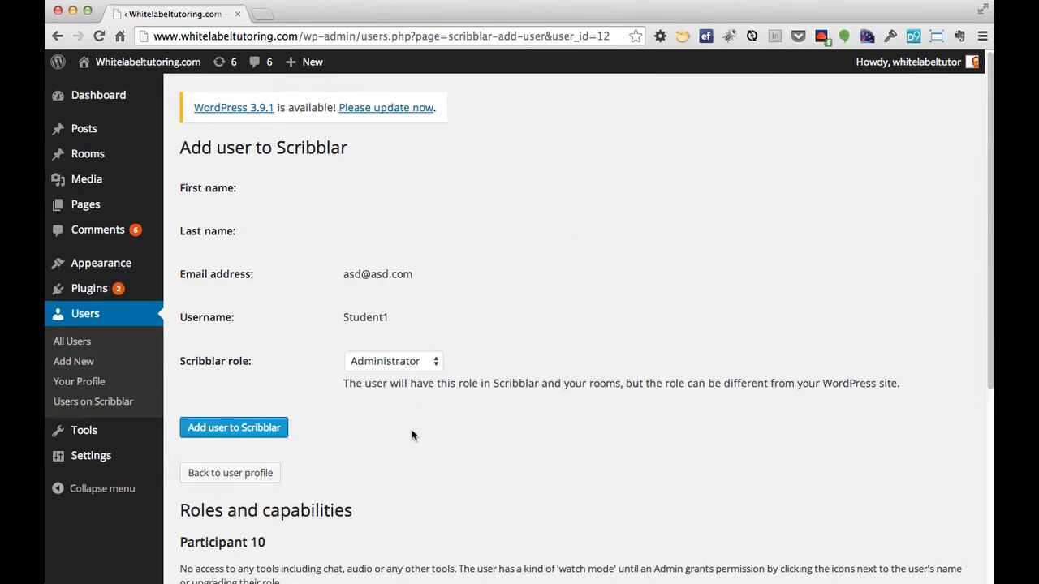
Choose the Participant (30) Scribblar role for Student1 and submit the user to Scribblar.
click(397, 365)
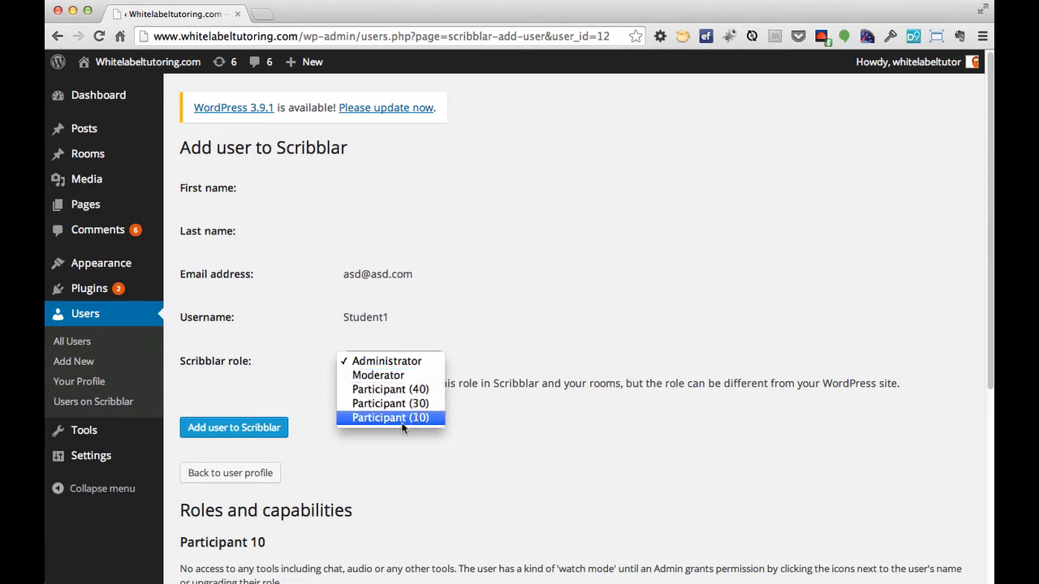
click(409, 402)
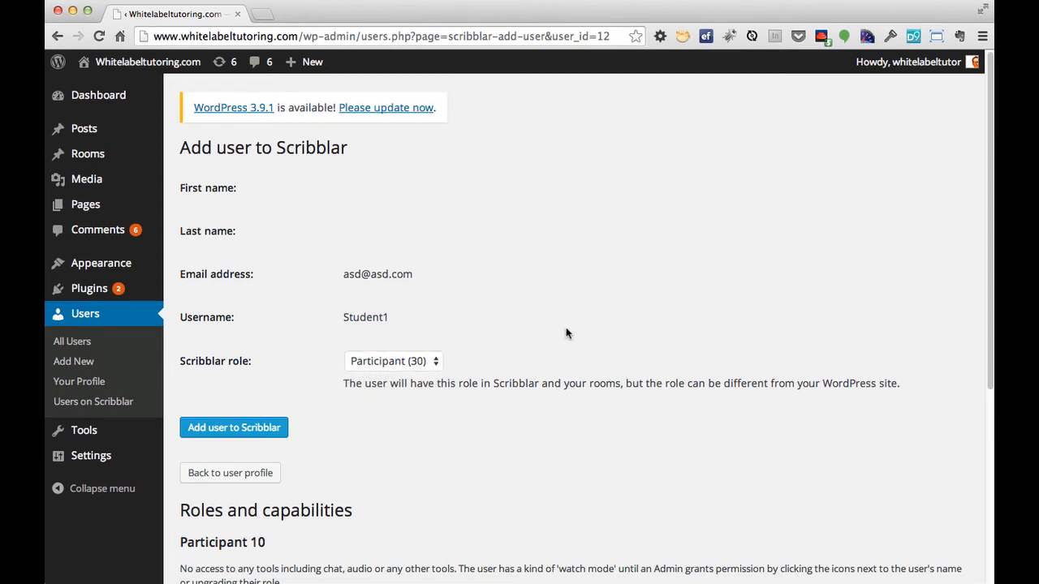
scroll(575, 447, down, 3)
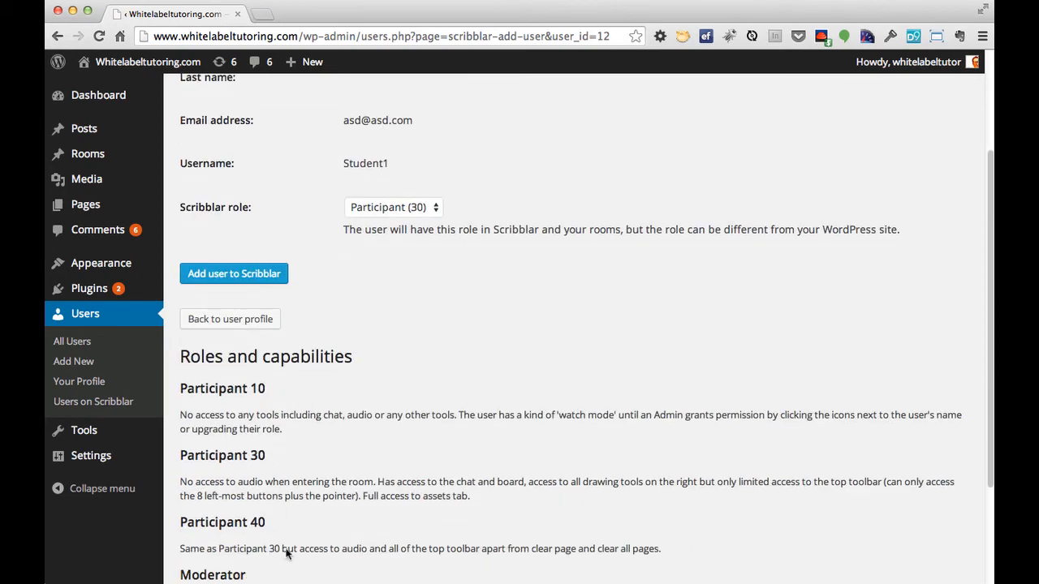
scroll(433, 495, up, 3)
click(243, 430)
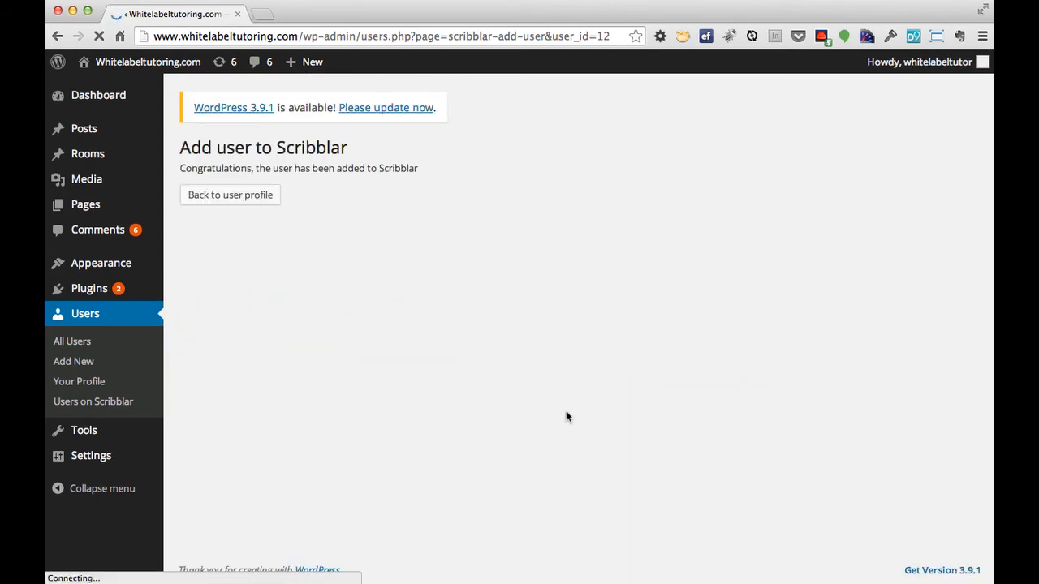
Return to Student1's profile, go to Rooms, and view My new room in Scribblar.
click(209, 204)
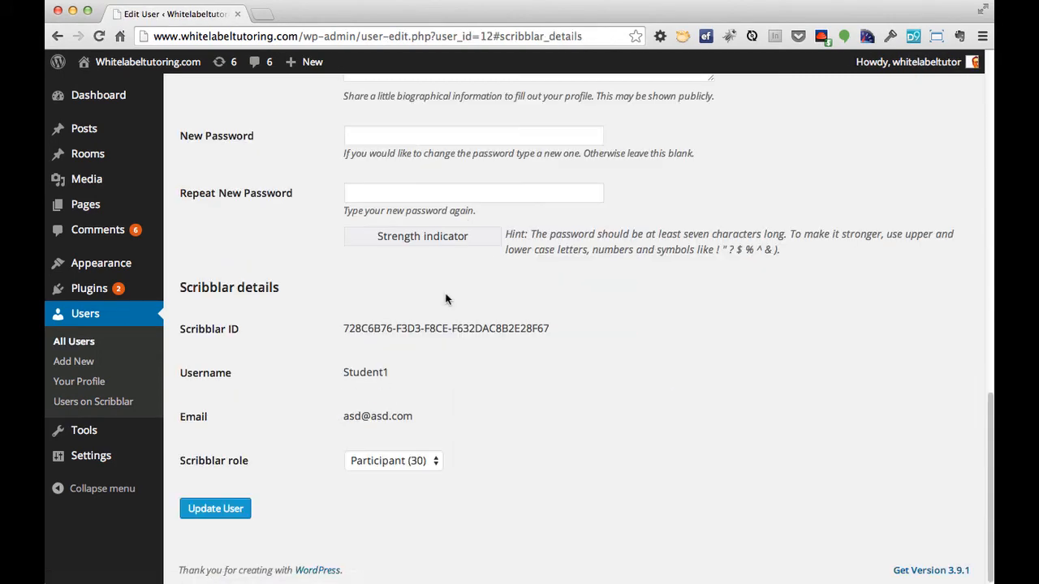
scroll(549, 419, up, 3)
scroll(568, 446, up, 10)
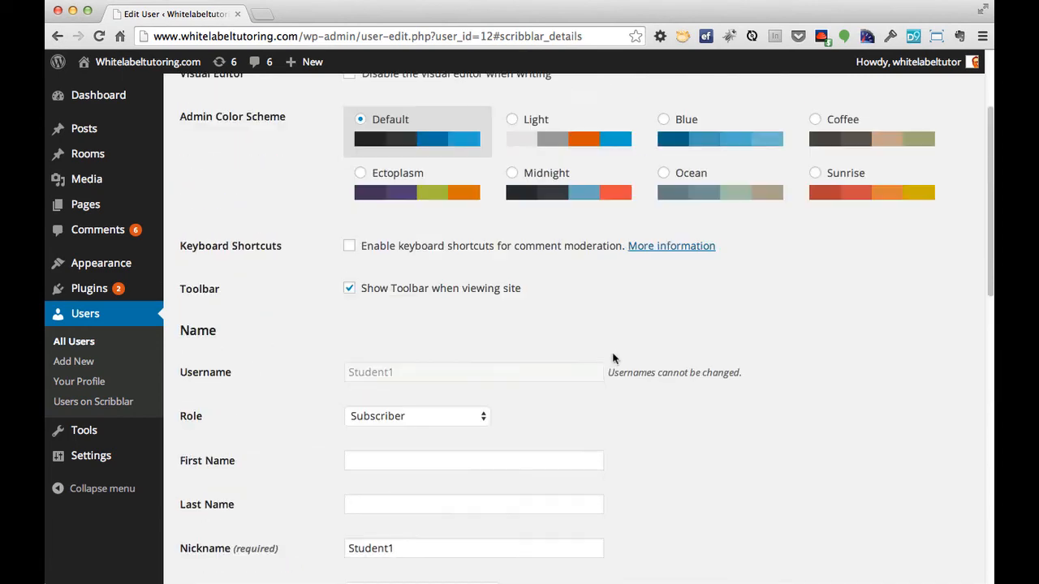
scroll(384, 309, up, 3)
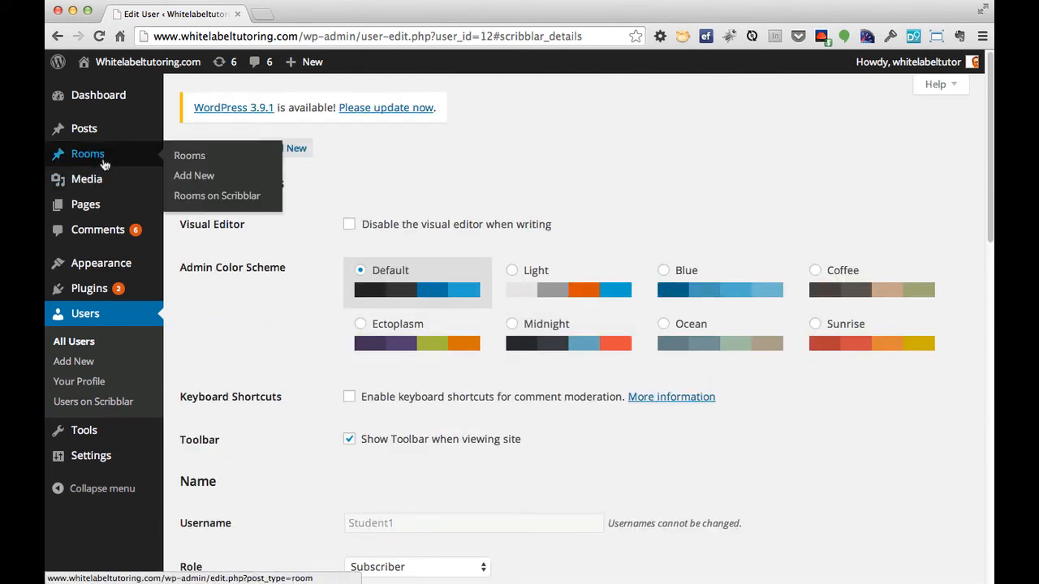
click(101, 160)
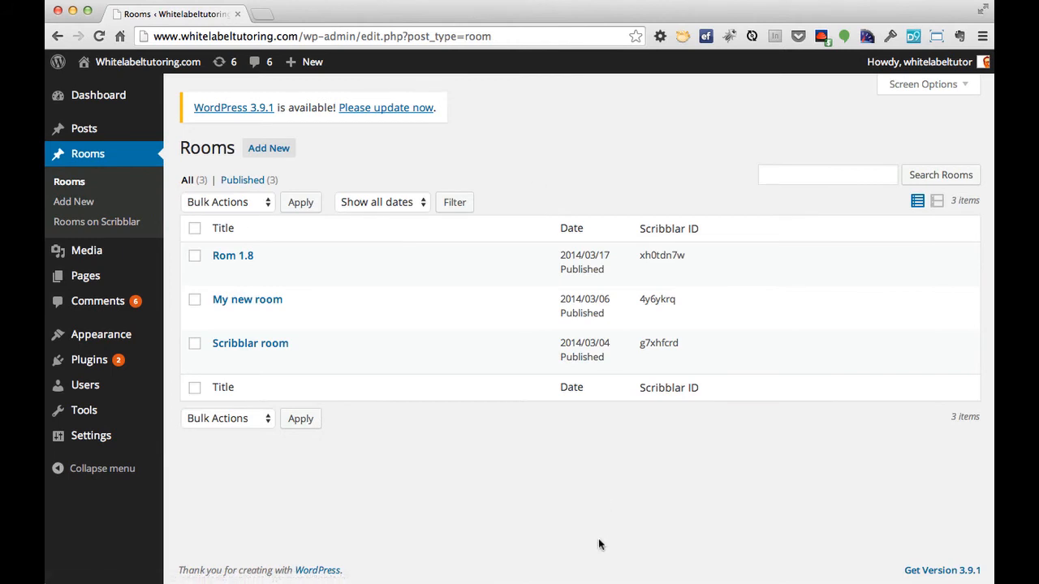
mouse_move(254, 297)
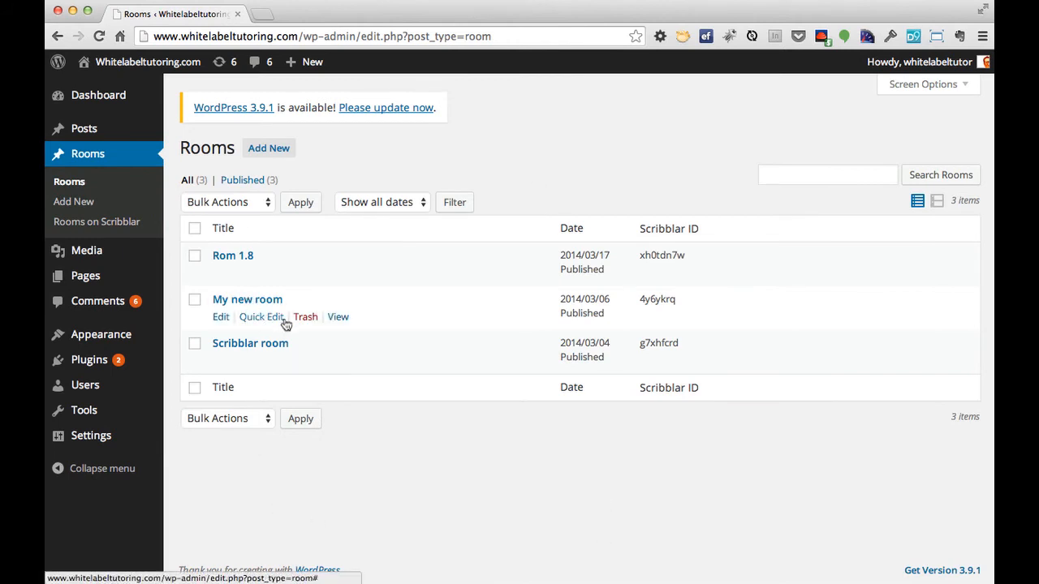
click(338, 317)
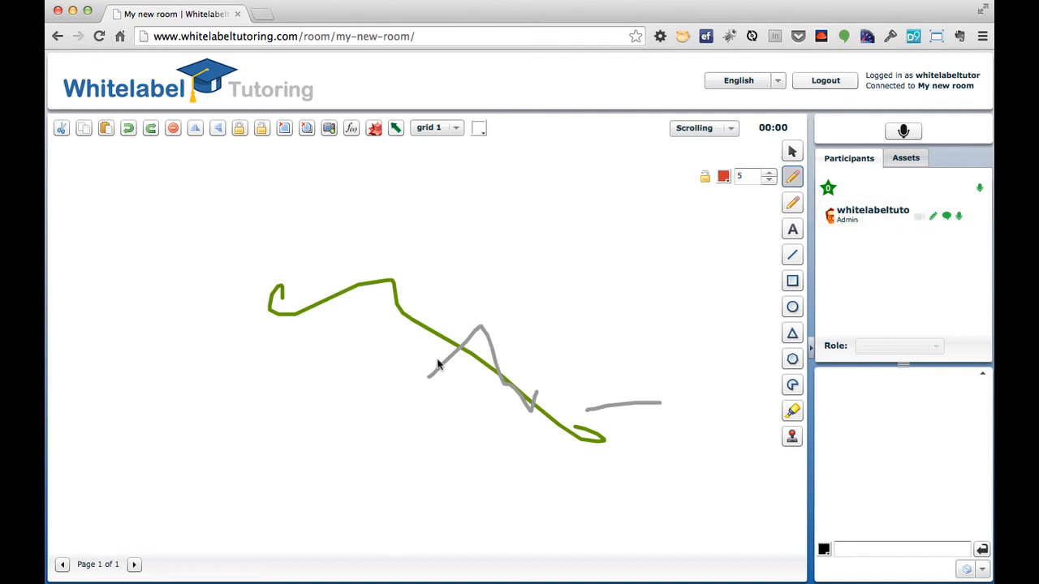
Leave the Scribblar room and return to the WordPress Rooms list.
click(57, 36)
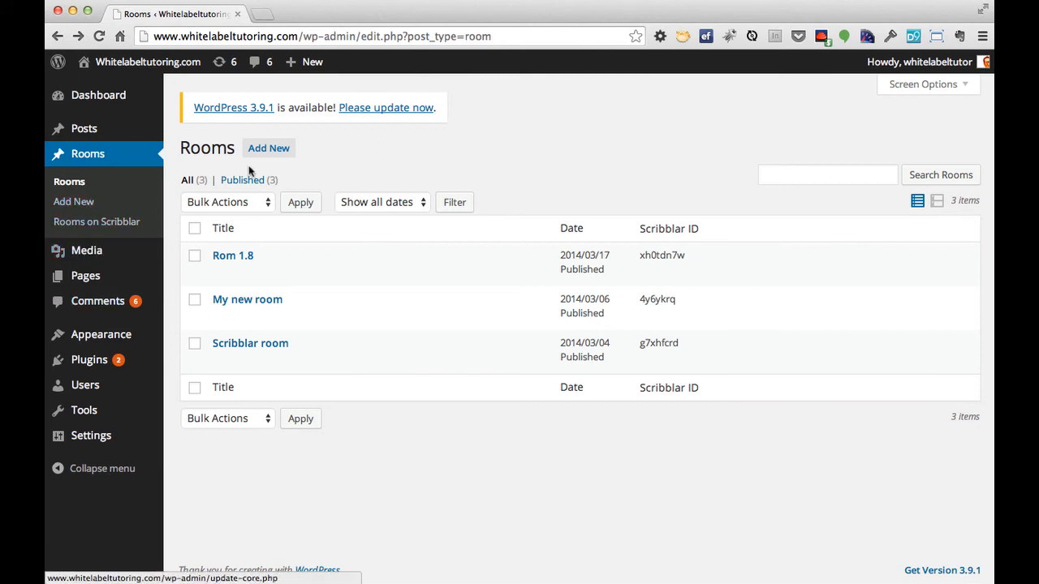
Start creating a new room from the Rooms list.
click(268, 147)
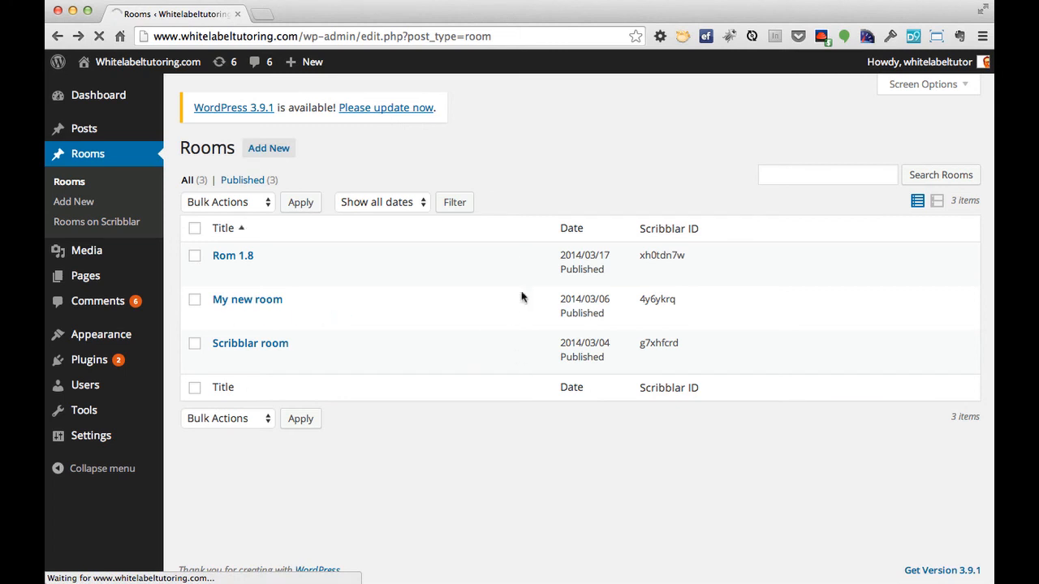